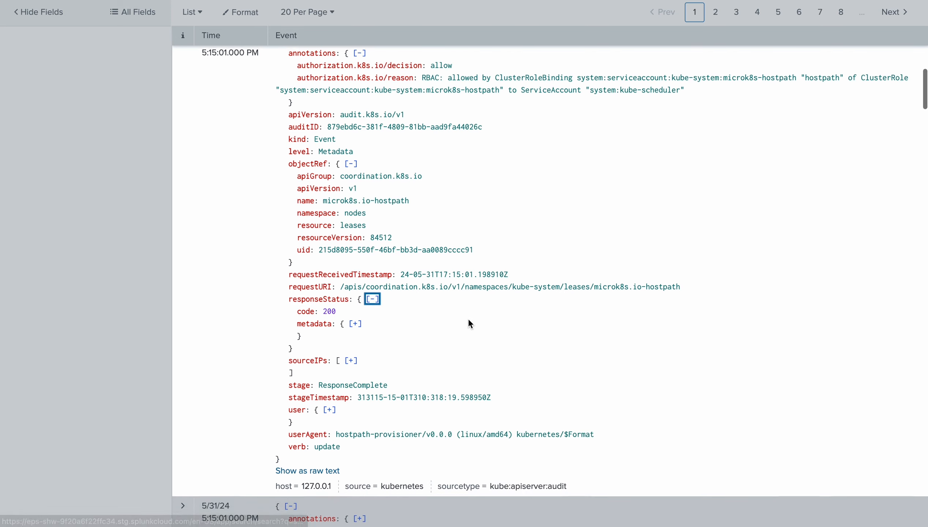
Expand the sourceIPs and user sections of the Kubernetes audit event
{"action": "scroll", "coordinate": [406, 321], "scroll_direction": "down", "scroll_amount": 1}
{"action": "left_click", "coordinate": [351, 336]}
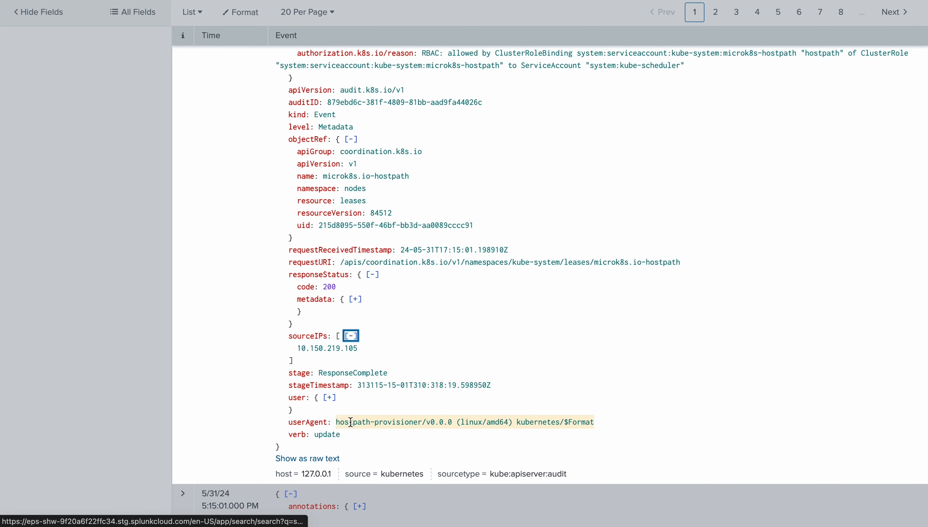
{"action": "left_click_drag", "start_coordinate": [330, 400], "coordinate": [337, 399]}
{"action": "left_click", "coordinate": [329, 397]}
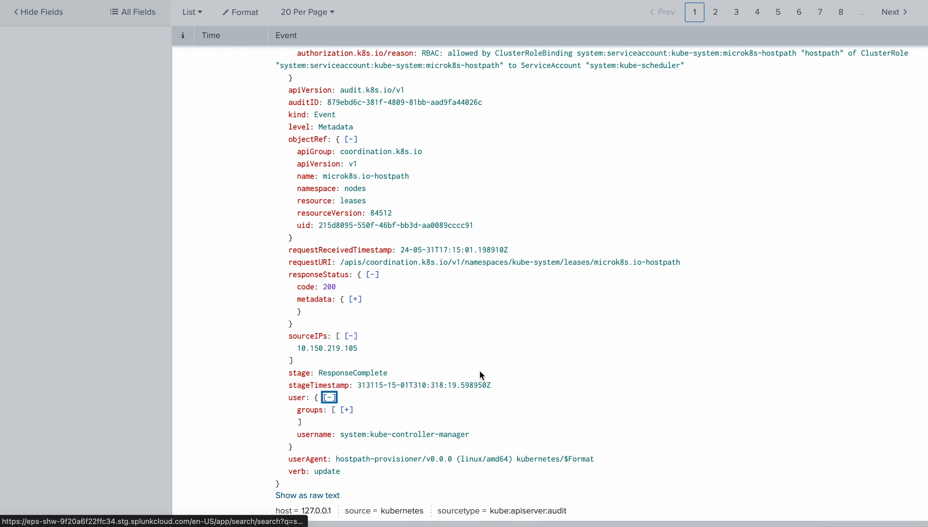
Examine the expanded audit event's JSON, highlighting its level field and its responseStatus code
{"action": "scroll", "coordinate": [504, 374], "scroll_direction": "up", "scroll_amount": 2}
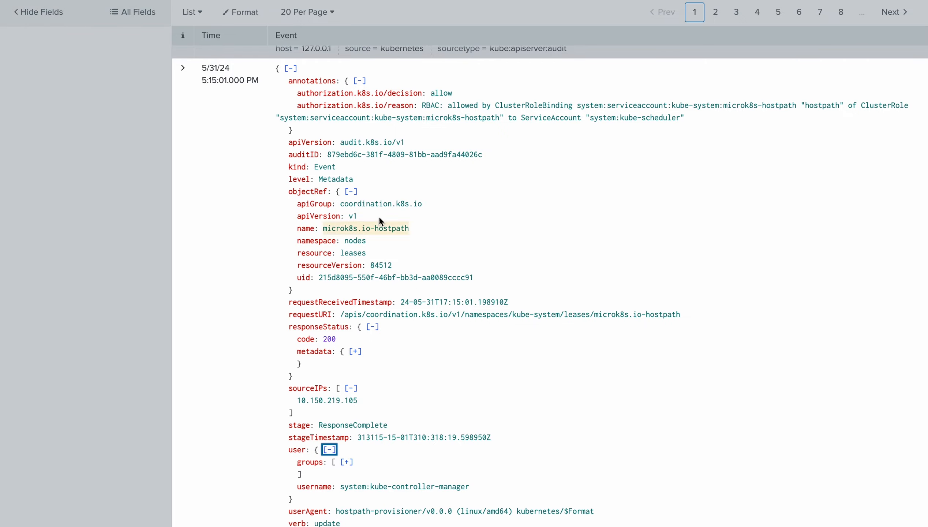
{"action": "left_click_drag", "start_coordinate": [289, 179], "coordinate": [364, 185]}
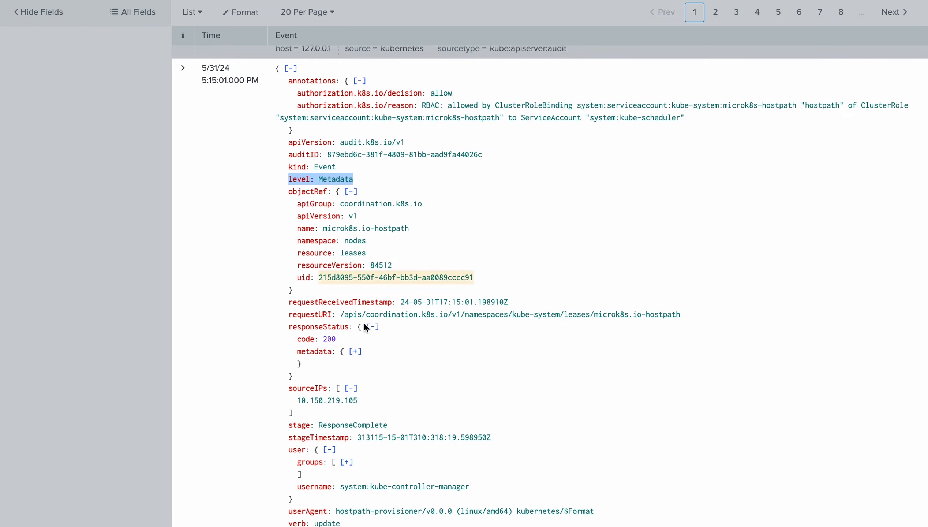
{"action": "scroll", "coordinate": [331, 411], "scroll_direction": "down", "scroll_amount": 1}
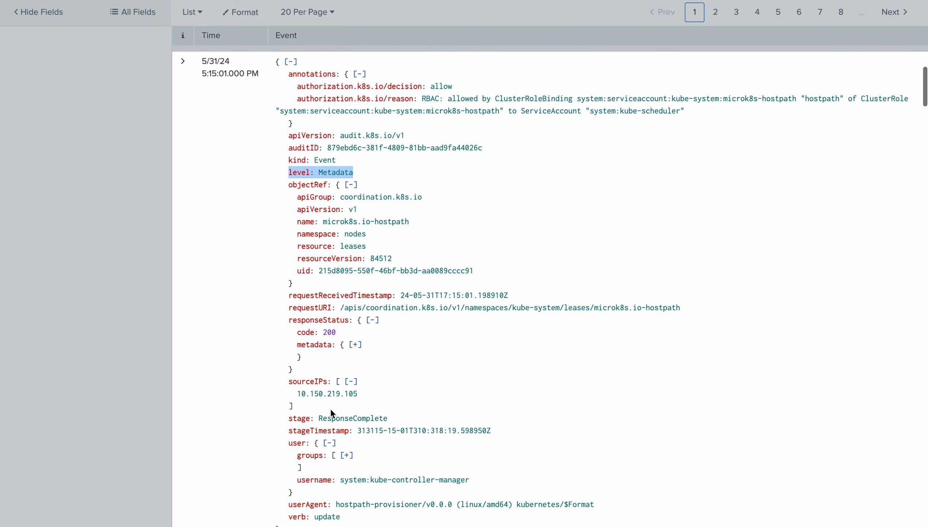
{"action": "left_click_drag", "start_coordinate": [288, 320], "coordinate": [374, 331]}
{"action": "left_click", "coordinate": [450, 345]}
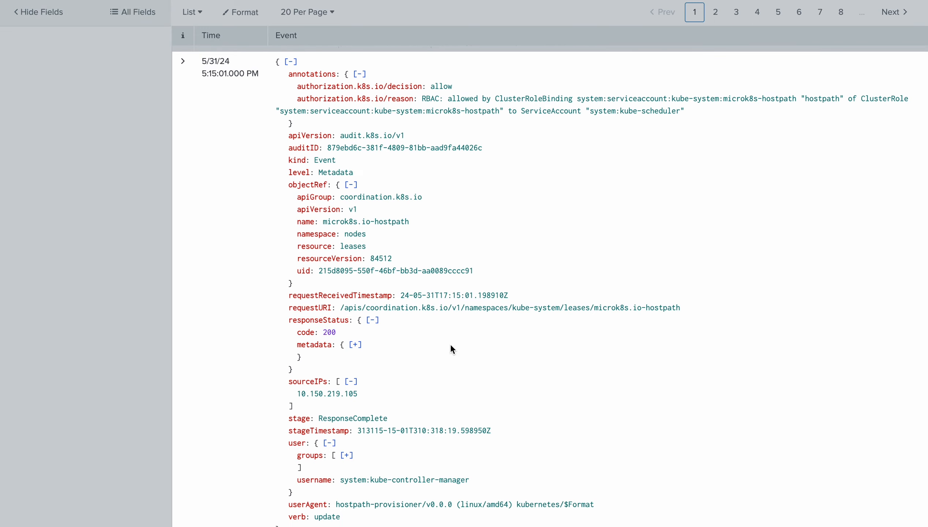
{"action": "scroll", "coordinate": [449, 343], "scroll_direction": "up", "scroll_amount": 3}
{"action": "scroll", "coordinate": [459, 344], "scroll_direction": "up", "scroll_amount": 10}
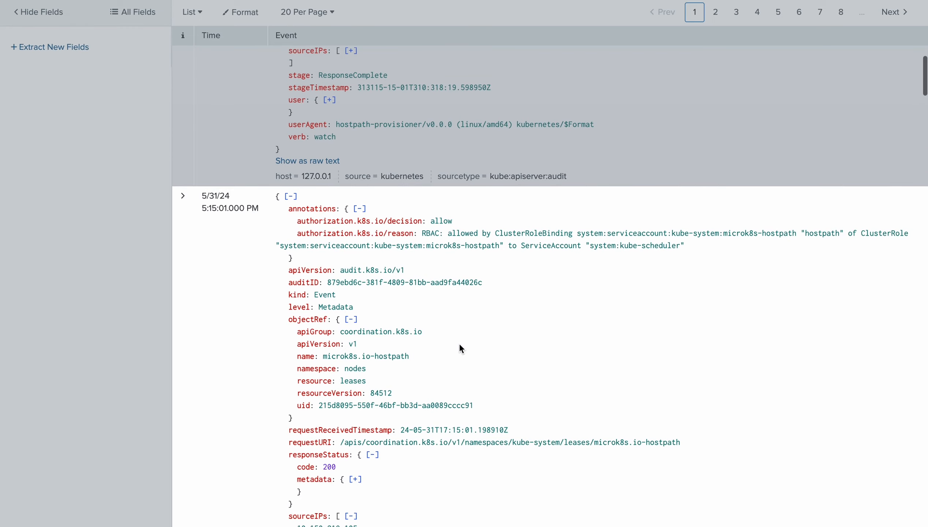
{"action": "scroll", "coordinate": [459, 344], "scroll_direction": "up", "scroll_amount": 10}
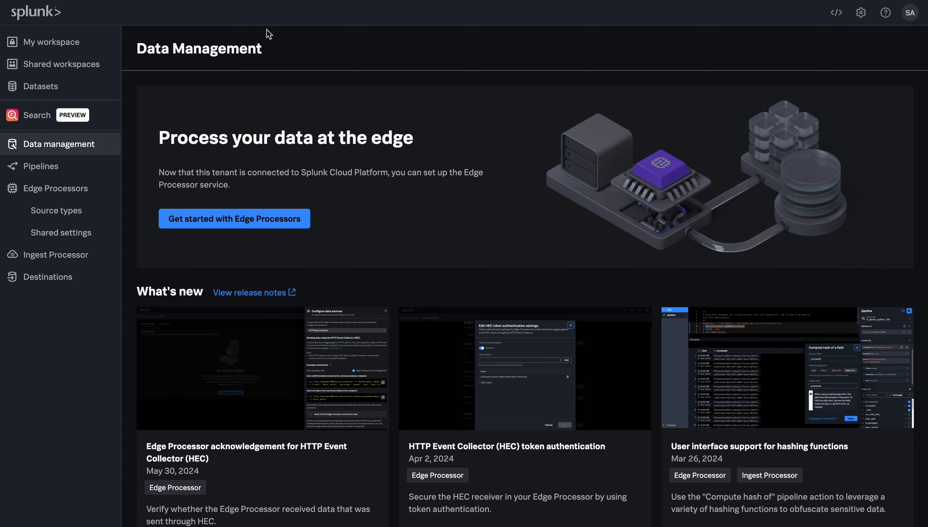
View the list of data destinations and open the kube audit pipeline from the pipelines list
{"action": "left_click", "coordinate": [68, 277]}
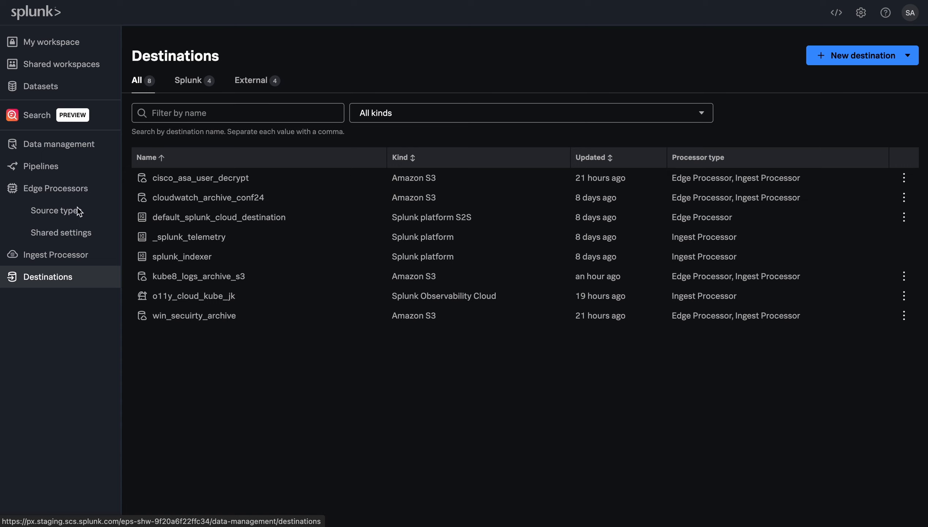
{"action": "left_click", "coordinate": [58, 170]}
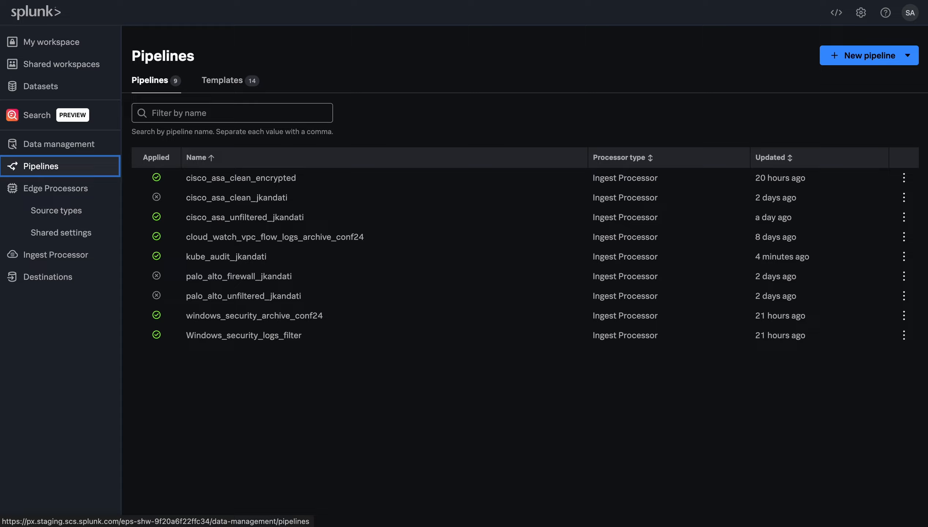
{"action": "left_click", "coordinate": [216, 255]}
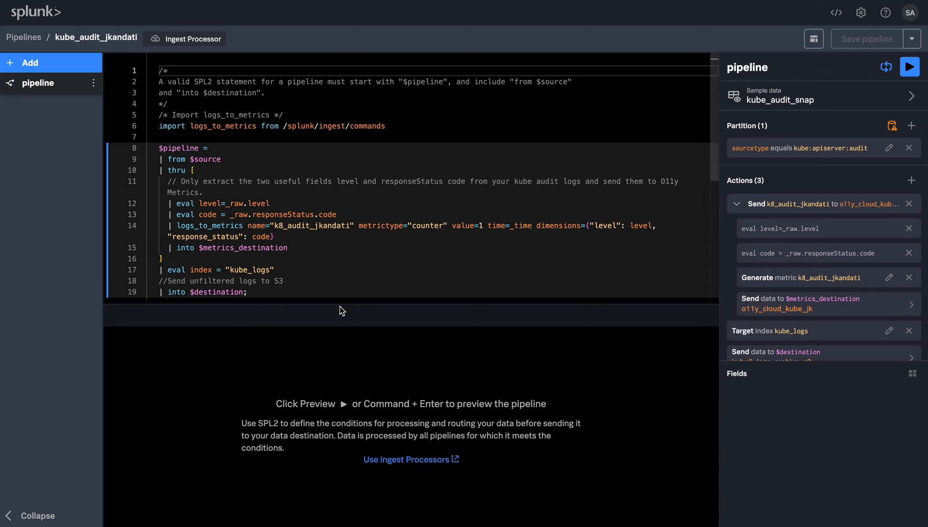
Enlarge the SPL2 code area and examine the logs_to_metrics command and the metrics destination line
{"action": "left_click", "coordinate": [286, 293]}
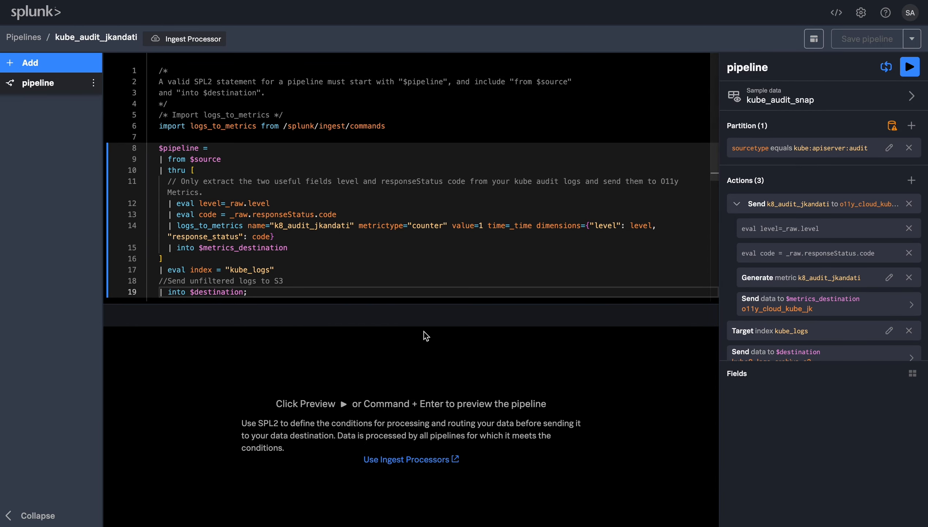
{"action": "left_click_drag", "start_coordinate": [388, 303], "coordinate": [384, 405]}
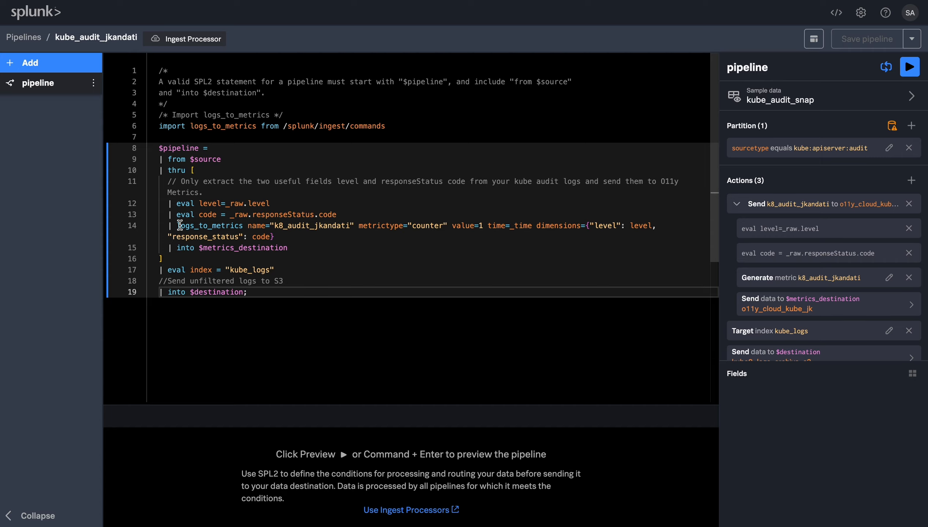
{"action": "left_click_drag", "start_coordinate": [243, 225], "coordinate": [177, 223]}
{"action": "left_click", "coordinate": [294, 238]}
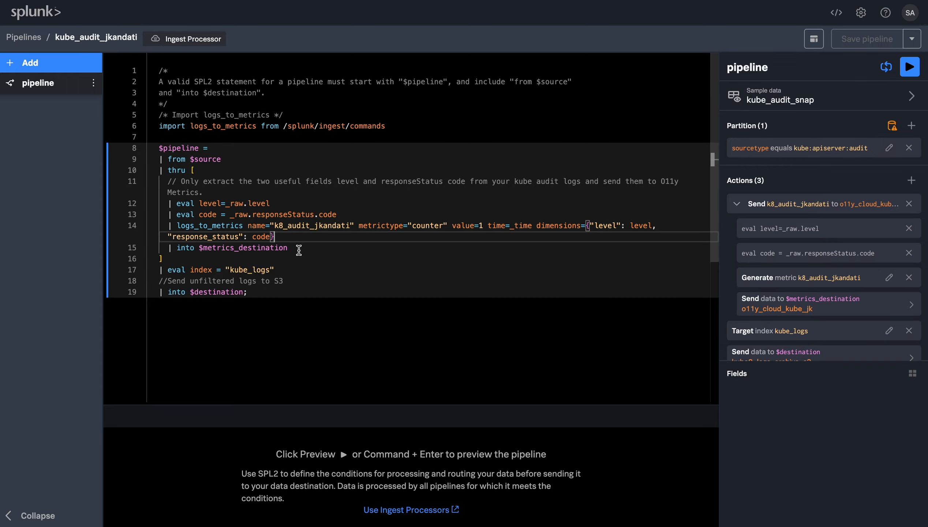
{"action": "left_click", "coordinate": [298, 250]}
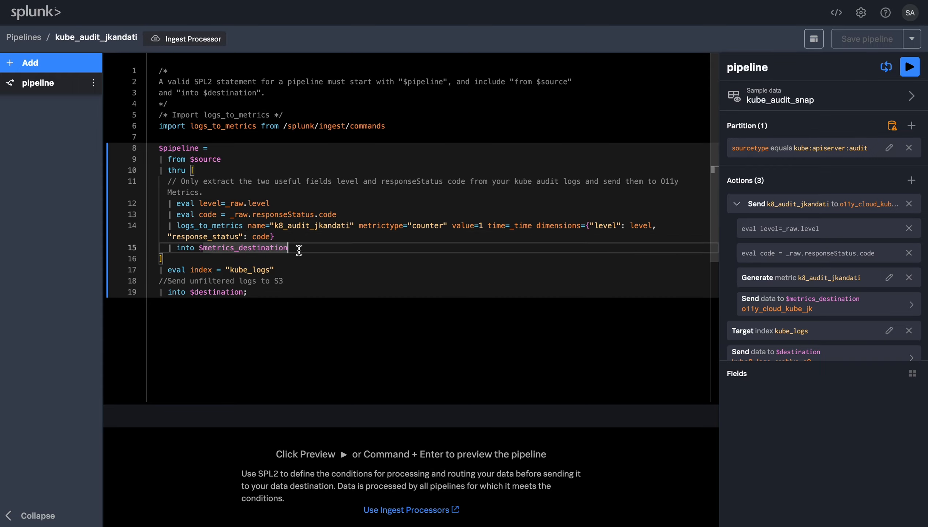
Preview the pipeline, enlarge the results area, and inspect the first result's full _raw event
{"action": "left_click", "coordinate": [915, 72]}
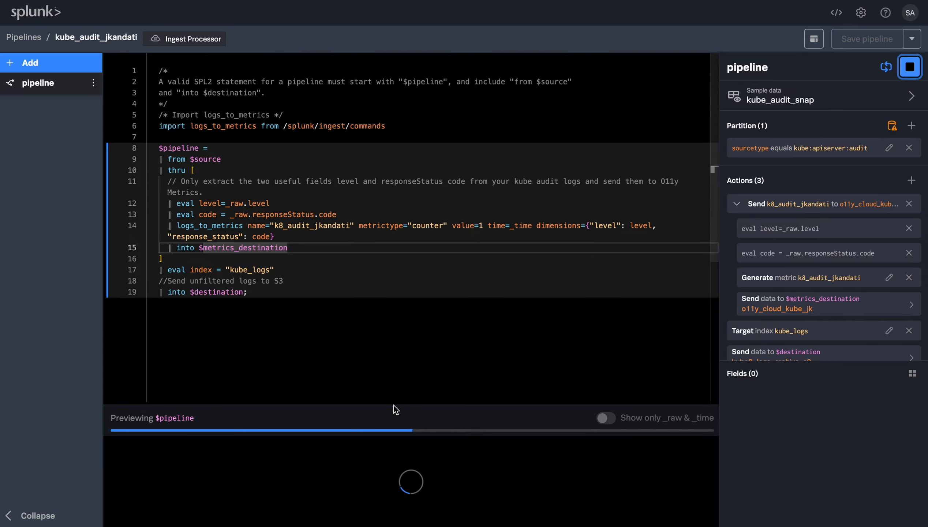
{"action": "left_click_drag", "start_coordinate": [397, 405], "coordinate": [405, 316]}
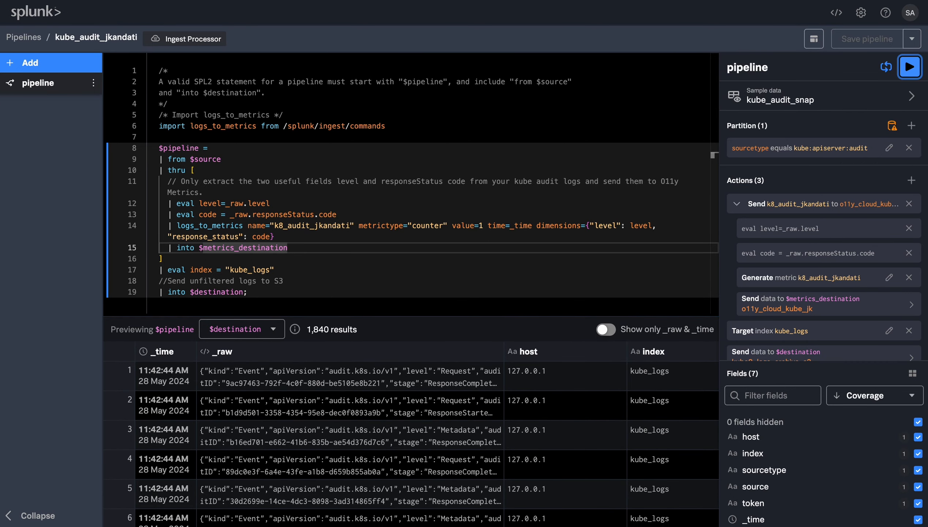
{"action": "left_click", "coordinate": [340, 375]}
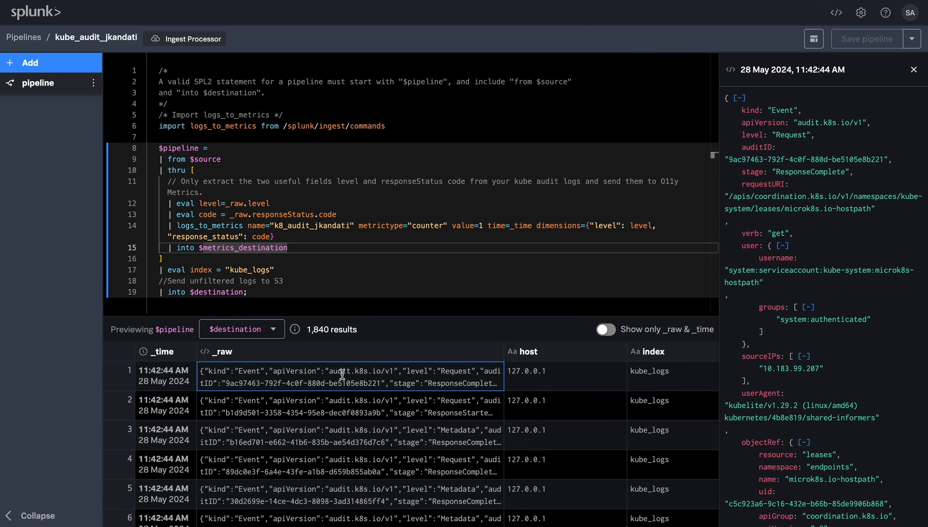
Switch the preview to $metrics_destination and inspect the first row's dimensions value
{"action": "left_click", "coordinate": [264, 330]}
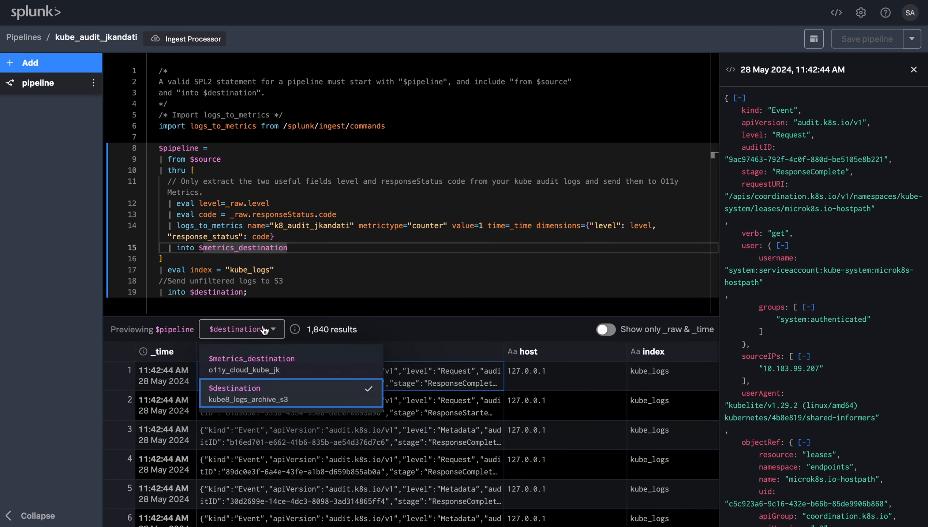
{"action": "left_click", "coordinate": [263, 358]}
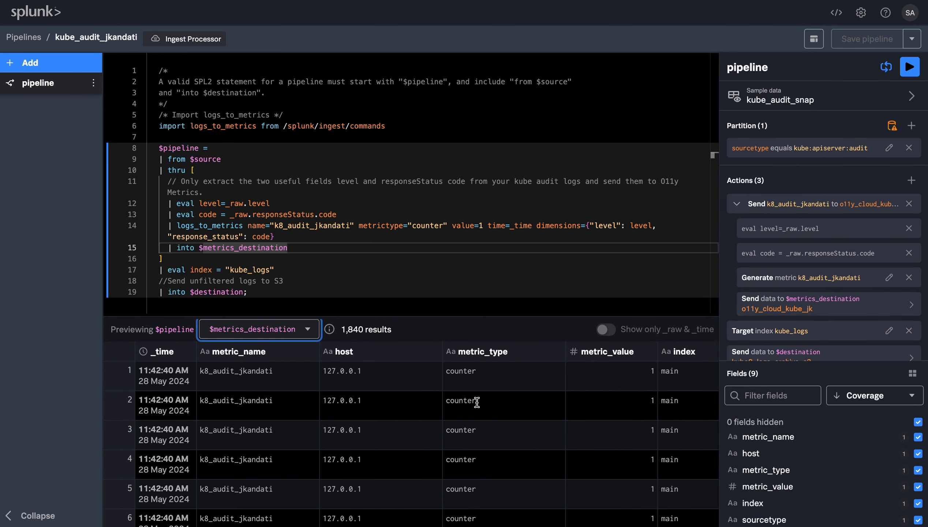
{"action": "scroll", "coordinate": [475, 400], "scroll_direction": "right", "scroll_amount": 5}
{"action": "scroll", "coordinate": [458, 393], "scroll_direction": "right", "scroll_amount": 5}
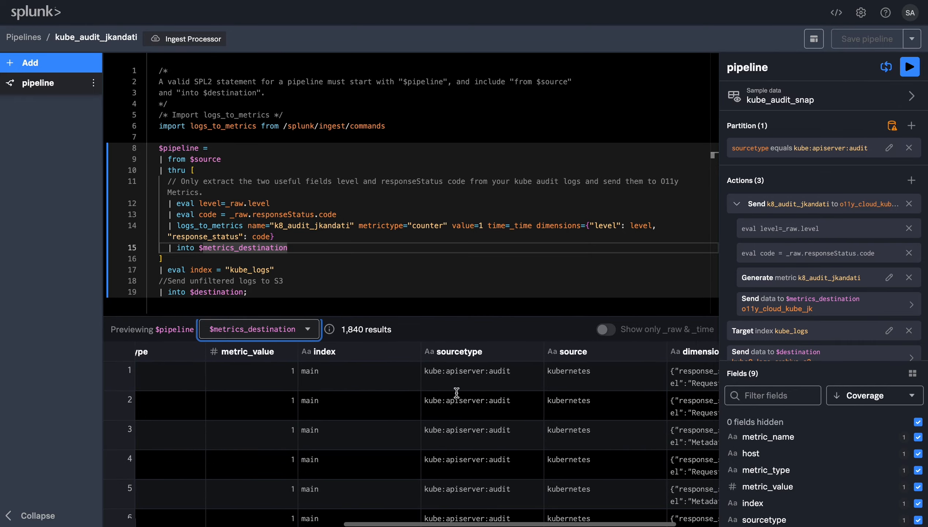
{"action": "left_click", "coordinate": [618, 387]}
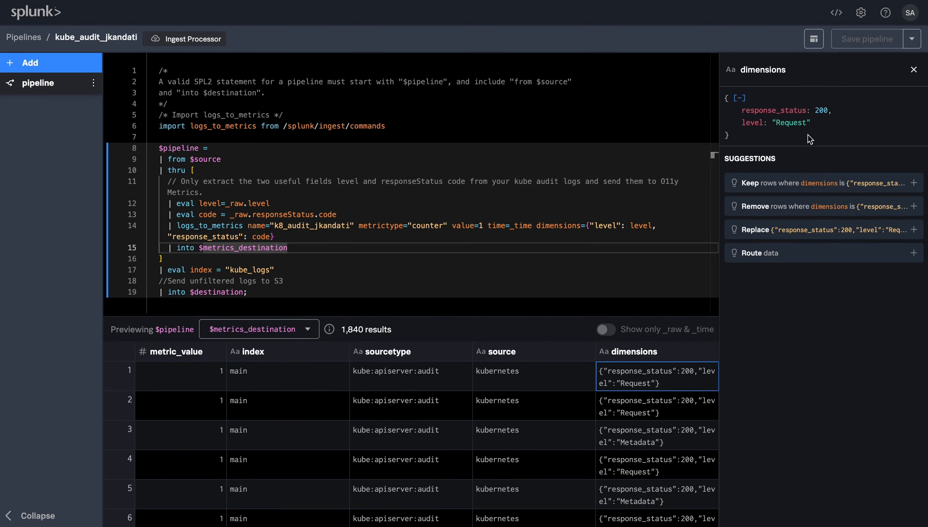
{"action": "left_click", "coordinate": [914, 70]}
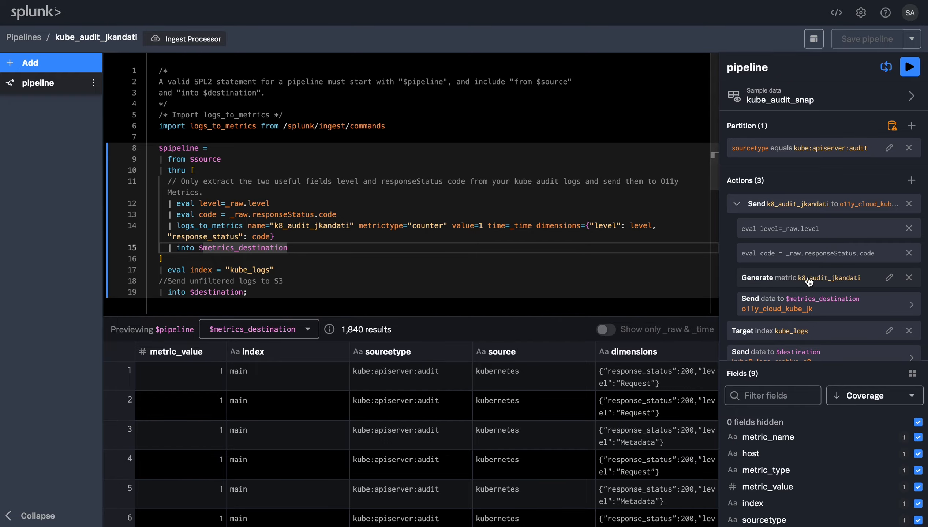
Open the Generate metric action, review its metric preview and field dimensions, and apply its settings
{"action": "scroll", "coordinate": [806, 285], "scroll_direction": "down", "scroll_amount": 1}
{"action": "scroll", "coordinate": [806, 286], "scroll_direction": "up", "scroll_amount": 1}
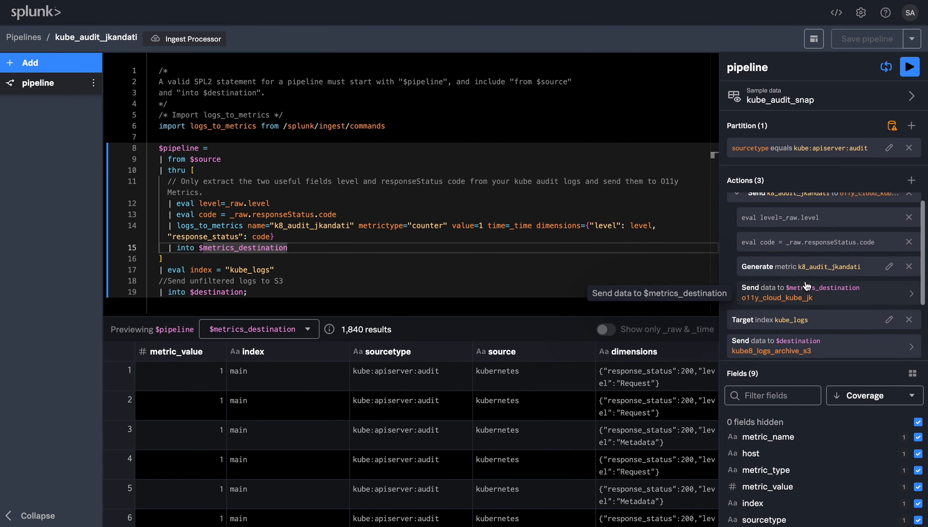
{"action": "left_click", "coordinate": [889, 267]}
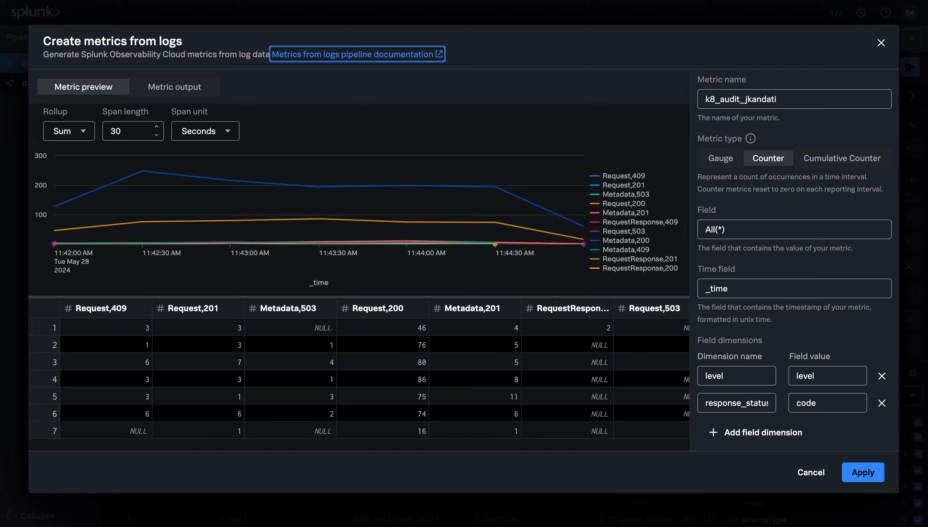
{"action": "scroll", "coordinate": [464, 363], "scroll_direction": "right", "scroll_amount": 7}
{"action": "scroll", "coordinate": [474, 362], "scroll_direction": "right", "scroll_amount": 3}
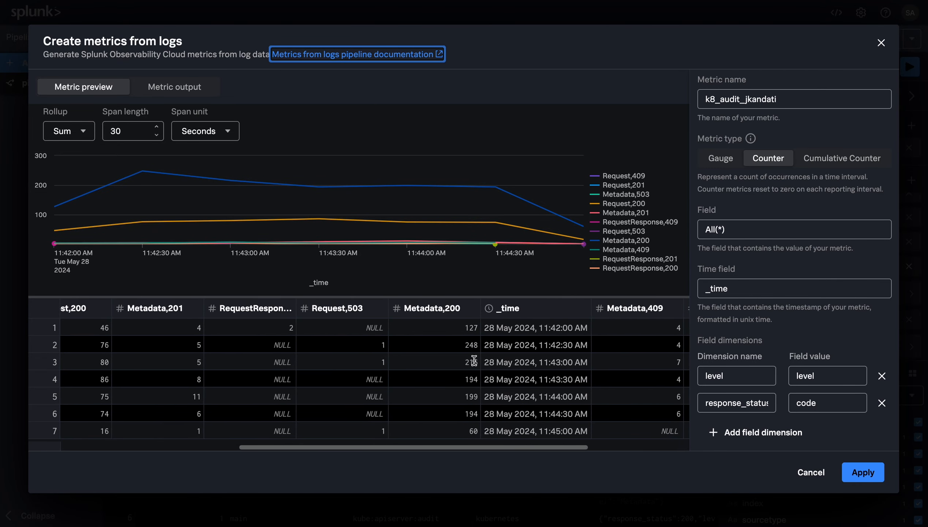
{"action": "scroll", "coordinate": [475, 364], "scroll_direction": "left", "scroll_amount": 5}
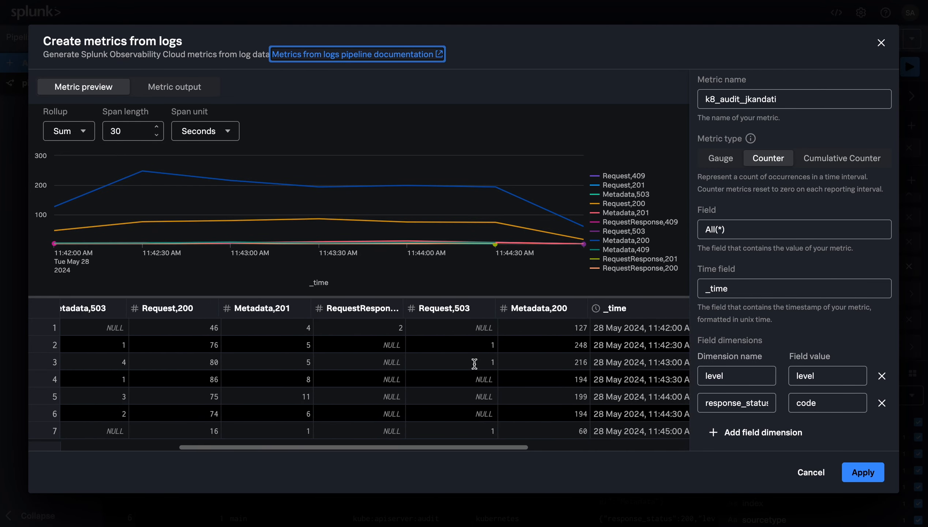
{"action": "scroll", "coordinate": [768, 377], "scroll_direction": "down", "scroll_amount": 1}
{"action": "scroll", "coordinate": [791, 376], "scroll_direction": "down", "scroll_amount": 1}
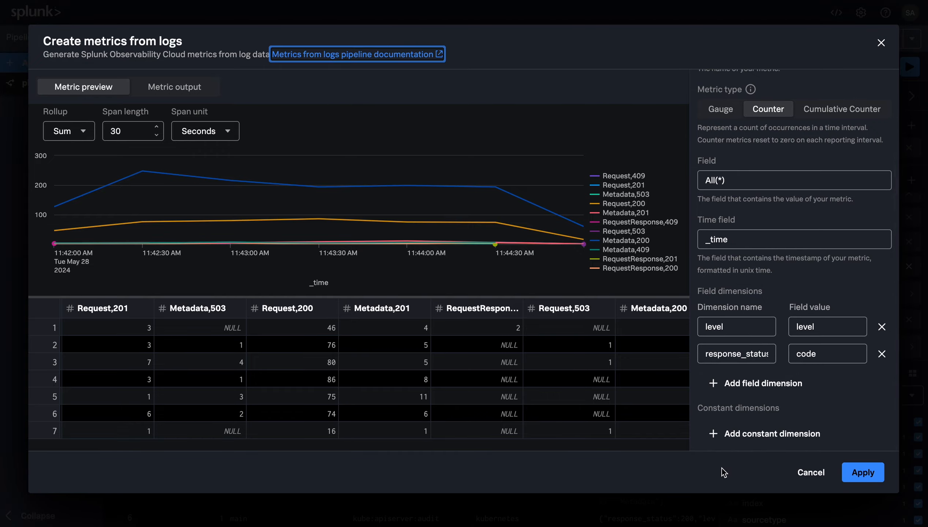
{"action": "scroll", "coordinate": [750, 395], "scroll_direction": "up", "scroll_amount": 2}
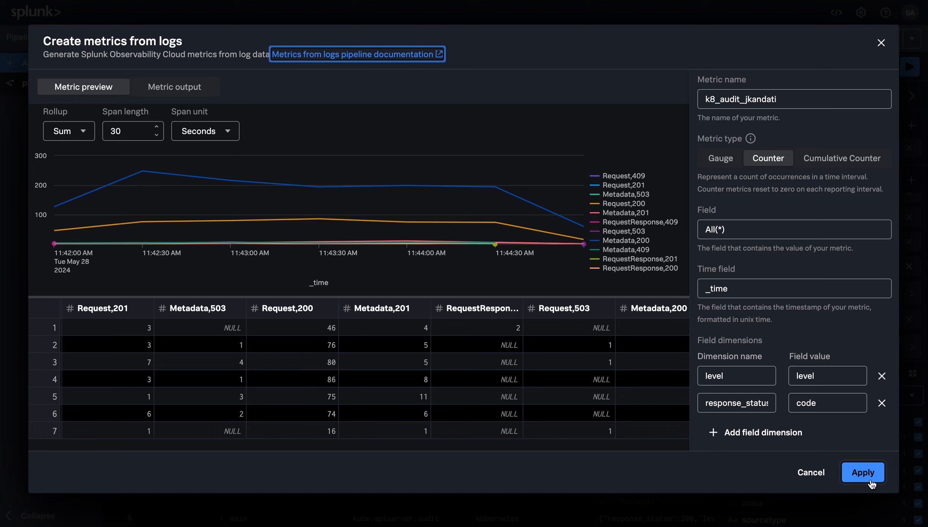
{"action": "left_click", "coordinate": [862, 473]}
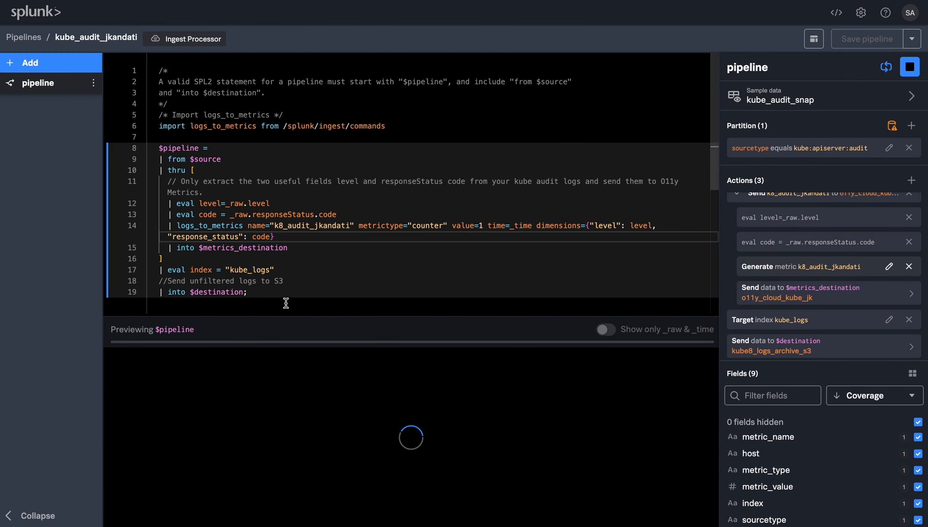
Open the pipeline's final $destination action and apply kube8_logs_archive_s3 as its data destination
{"action": "left_click", "coordinate": [268, 295]}
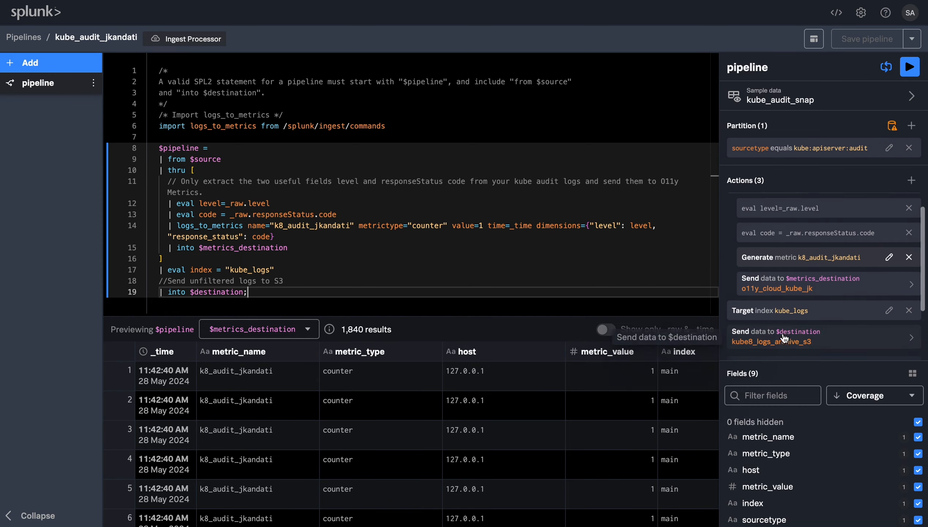
{"action": "scroll", "coordinate": [781, 307], "scroll_direction": "down", "scroll_amount": 2}
{"action": "left_click", "coordinate": [781, 306]}
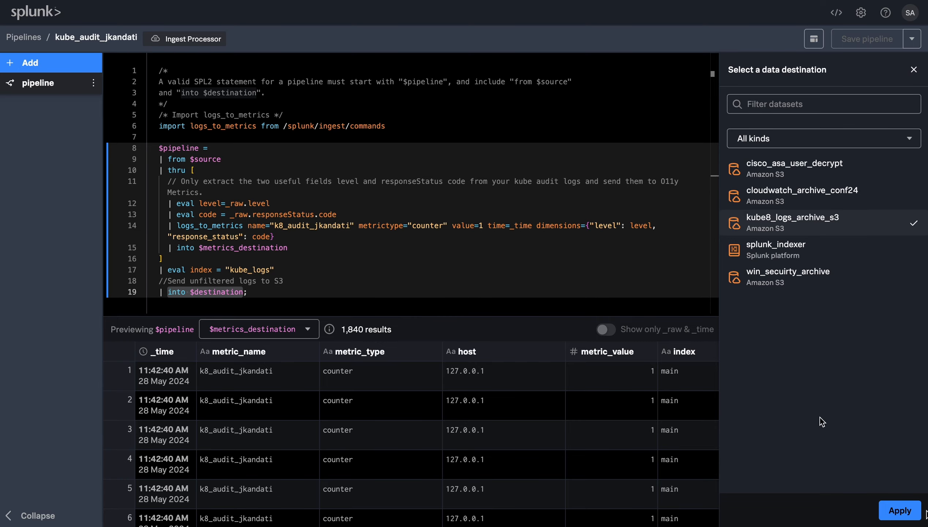
{"action": "left_click", "coordinate": [900, 511]}
{"action": "scroll", "coordinate": [447, 250], "scroll_direction": "down", "scroll_amount": 1}
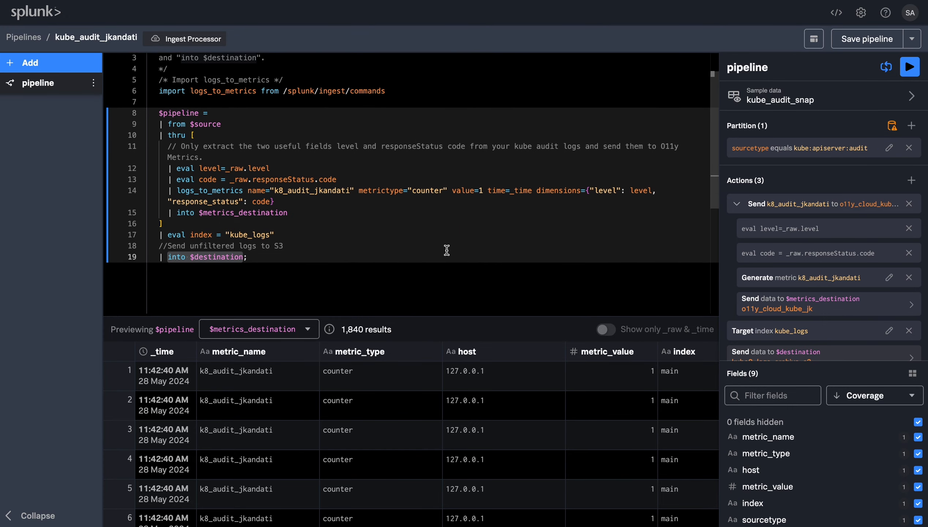
{"action": "left_click", "coordinate": [383, 251]}
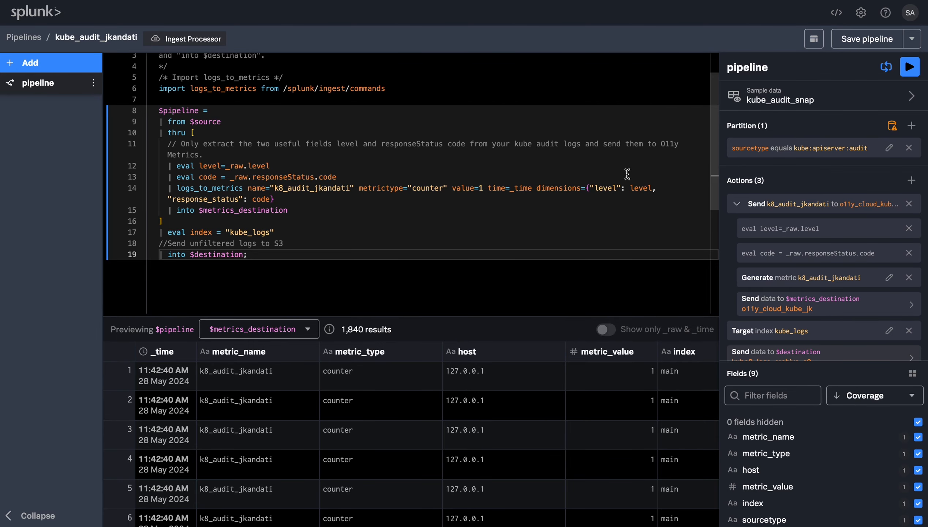
{"action": "scroll", "coordinate": [628, 174], "scroll_direction": "down", "scroll_amount": 1}
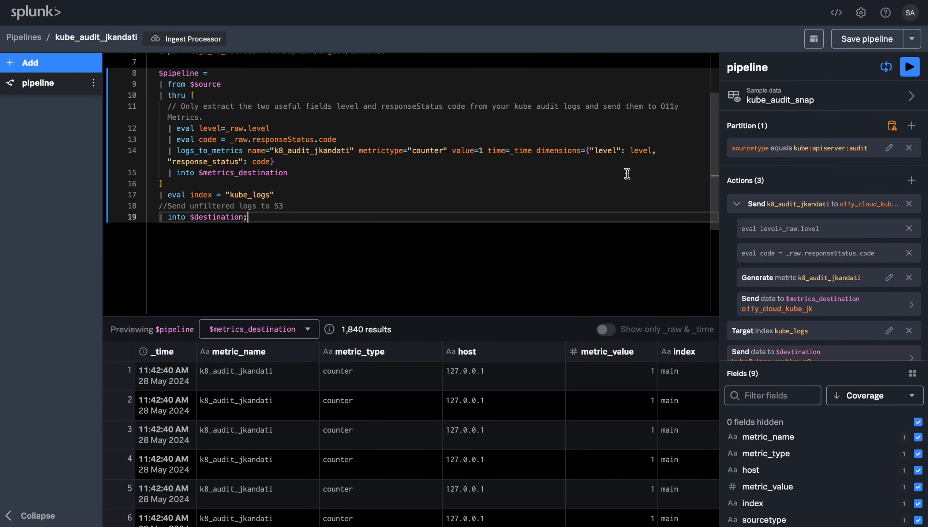
Save the changes to the active Kubernetes audit pipeline, confirm them, and return to the pipelines list
{"action": "left_click", "coordinate": [855, 47]}
{"action": "left_click", "coordinate": [636, 162]}
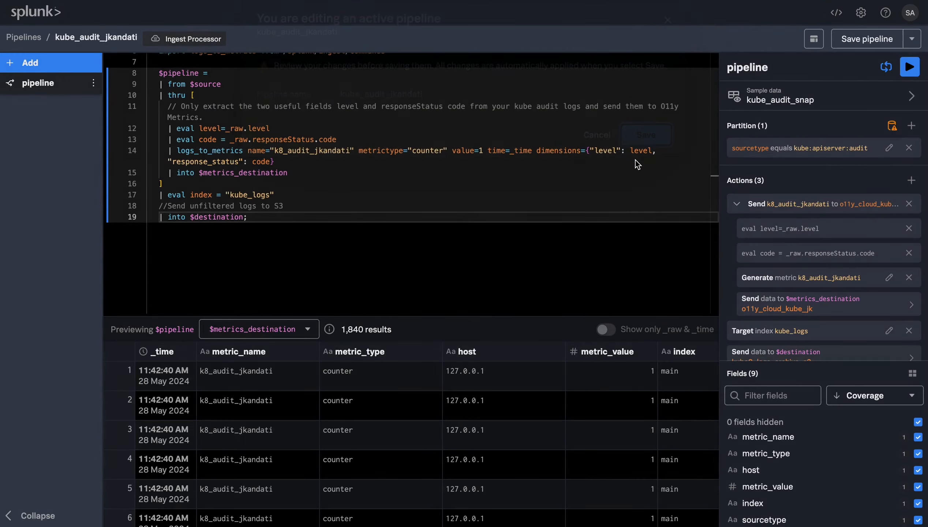
{"action": "left_click", "coordinate": [19, 38]}
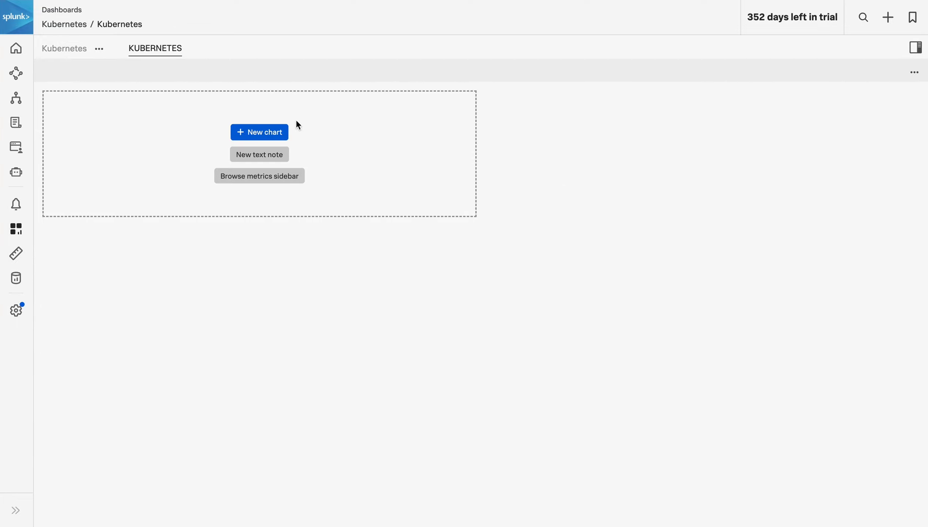
In Splunk Observability Cloud, create a Kubernetes dashboard chart of the k8_audit_jkandati metric and save it as kube_audit_res_code_metrics
{"action": "left_click", "coordinate": [260, 131]}
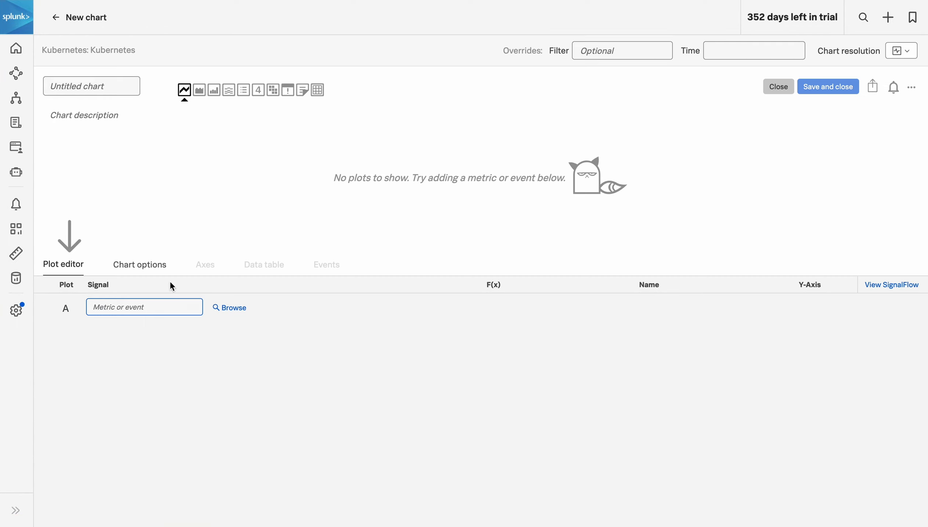
{"action": "type", "text": "k8"}
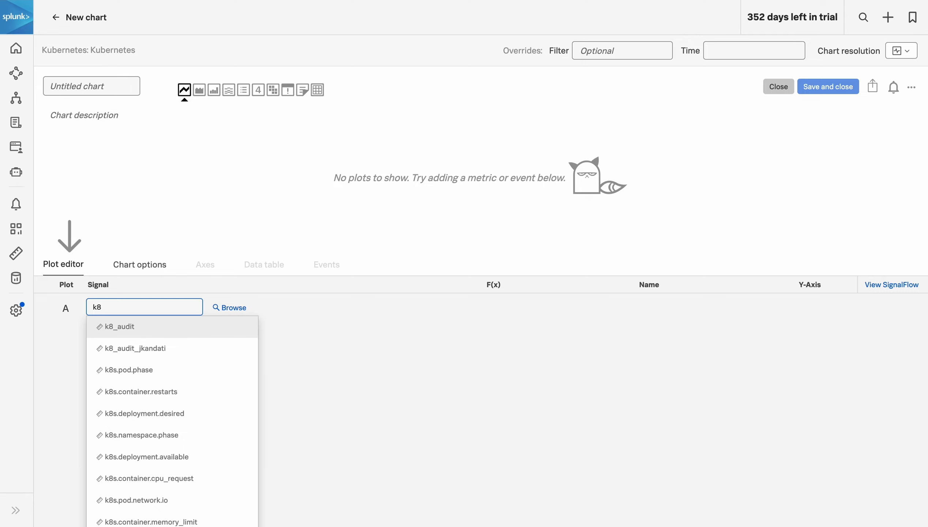
{"action": "left_click", "coordinate": [162, 352]}
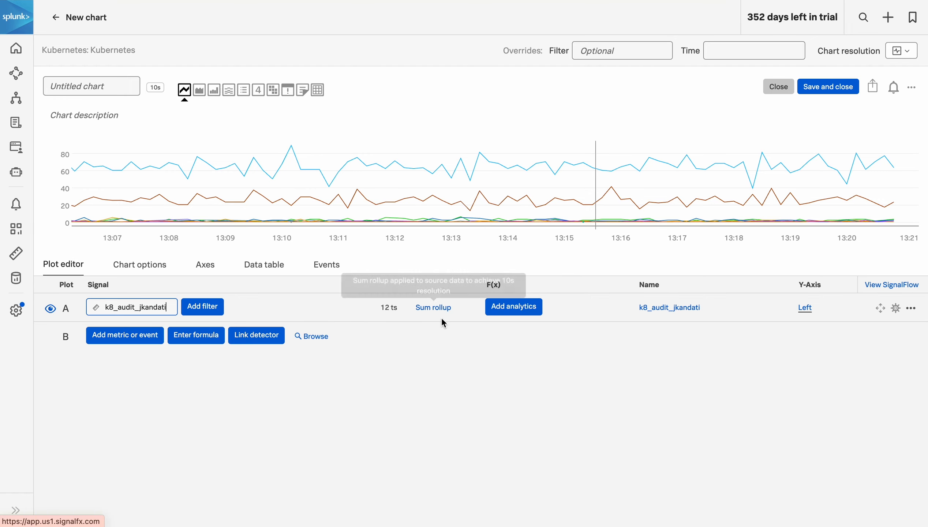
{"action": "left_click", "coordinate": [834, 91]}
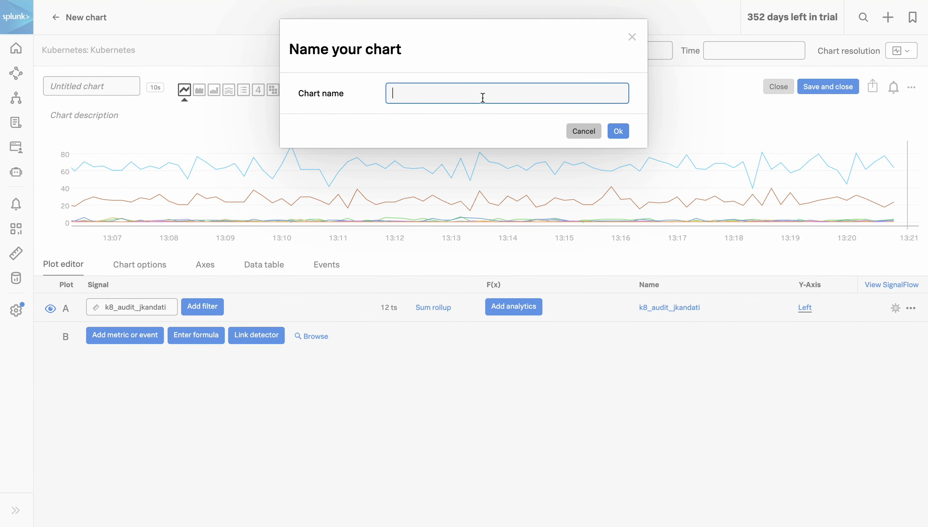
{"action": "type", "text": "kube_audit_res_code_metrics"}
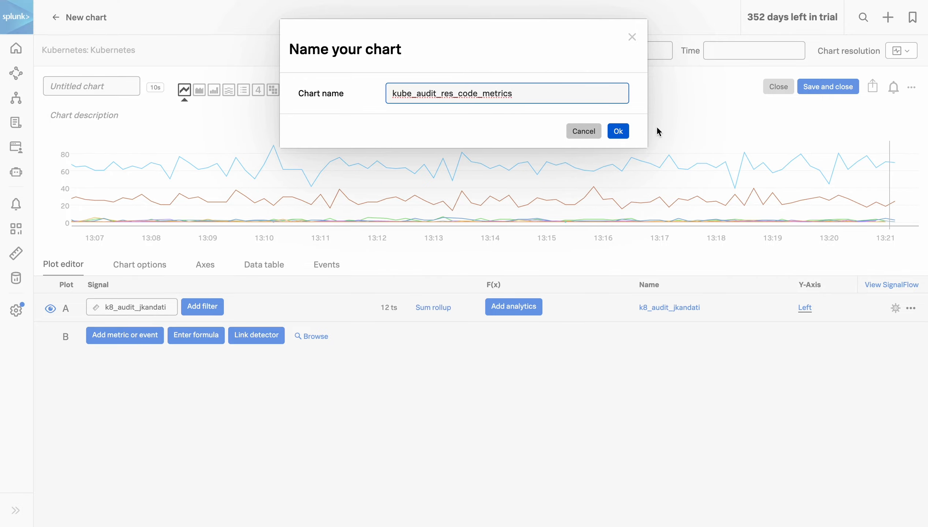
{"action": "left_click", "coordinate": [618, 130]}
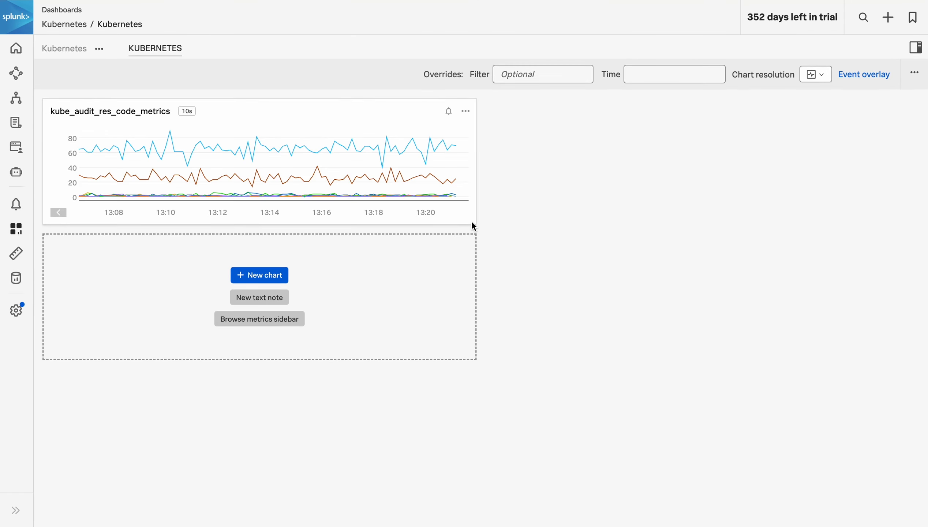
Enlarge the kube_audit_res_code_metrics chart to the full dashboard width and open the data table for a point around 13:13
{"action": "left_click_drag", "start_coordinate": [473, 223], "coordinate": [483, 416]}
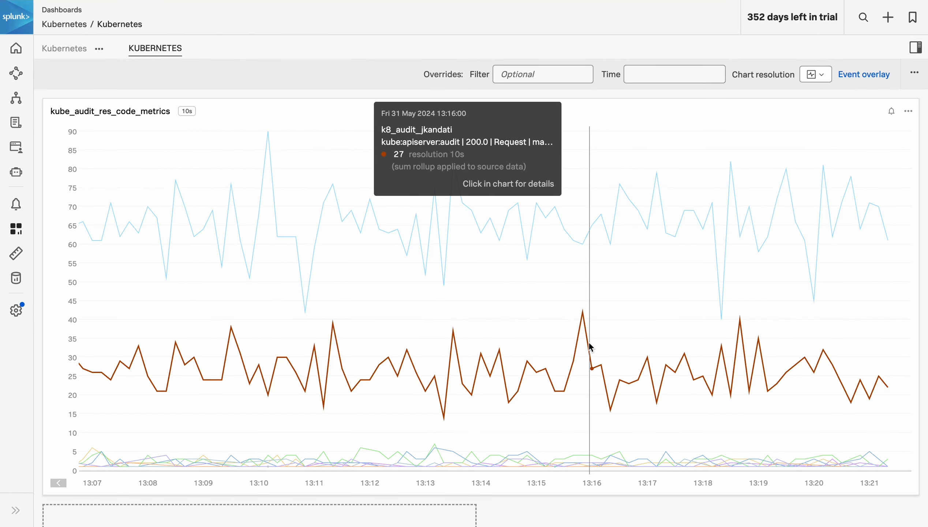
{"action": "left_click", "coordinate": [446, 318]}
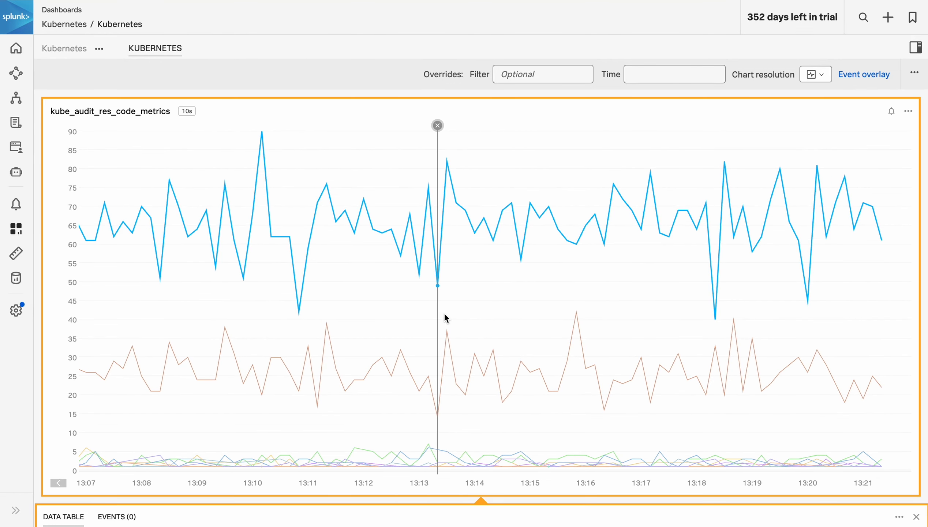
{"action": "scroll", "coordinate": [451, 313], "scroll_direction": "down", "scroll_amount": 5}
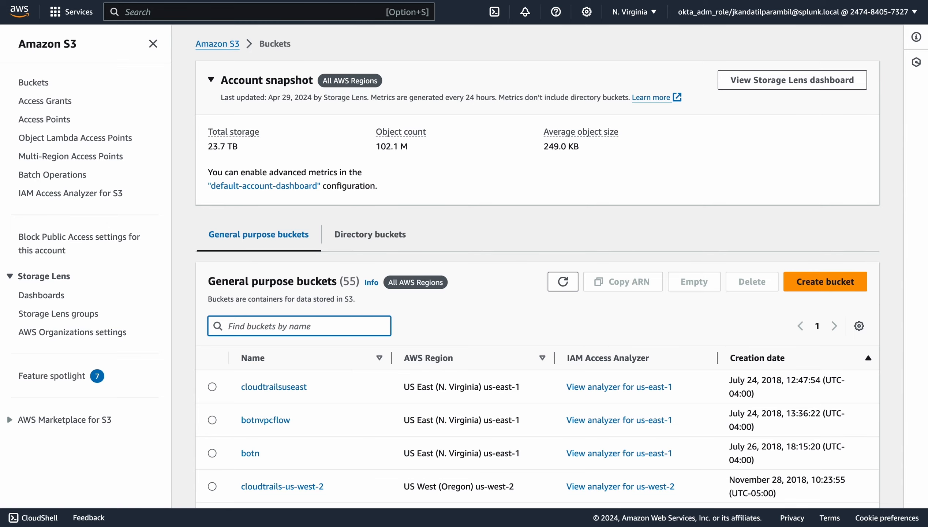
In Amazon S3, search the general purpose buckets for k8 and open the k8-logs-archive bucket
{"action": "scroll", "coordinate": [486, 239], "scroll_direction": "down", "scroll_amount": 1}
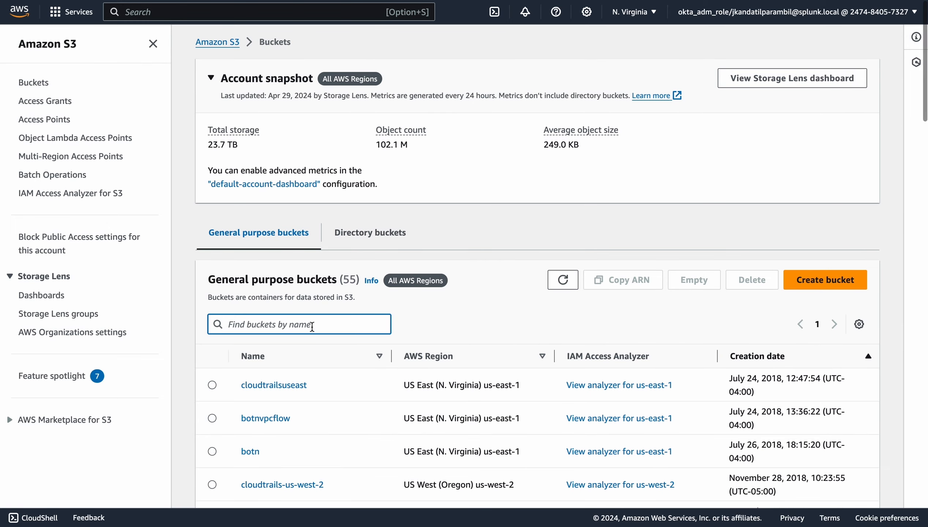
{"action": "type", "text": "k8"}
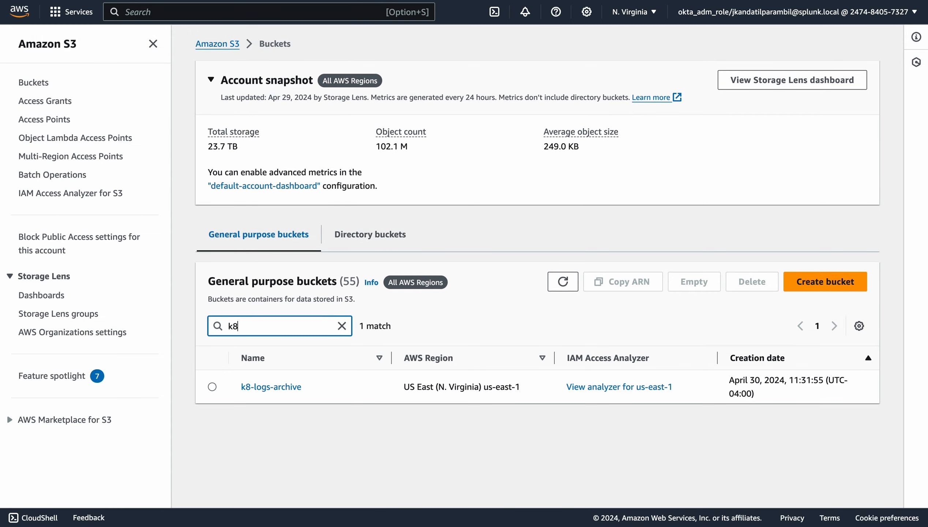
{"action": "left_click", "coordinate": [270, 387]}
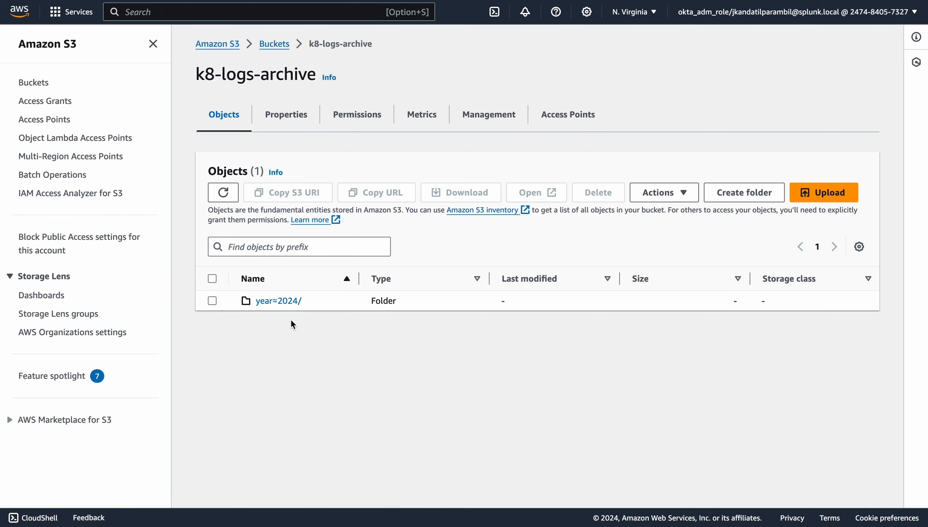
Drill down through year=2024, month=04, day=30 and instanceId=data-processor, and examine the archived JSON log files
{"action": "left_click", "coordinate": [288, 309]}
{"action": "left_click", "coordinate": [279, 305]}
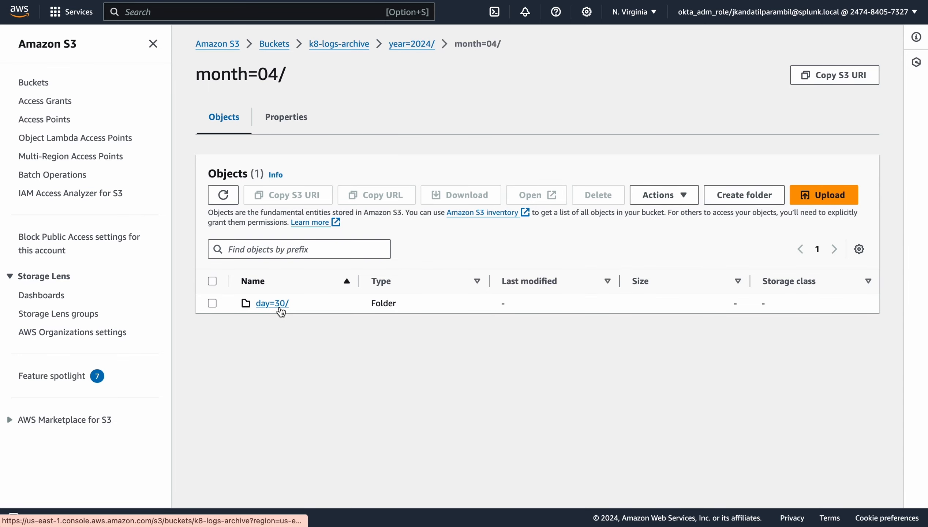
{"action": "left_click", "coordinate": [280, 307]}
{"action": "left_click", "coordinate": [281, 312]}
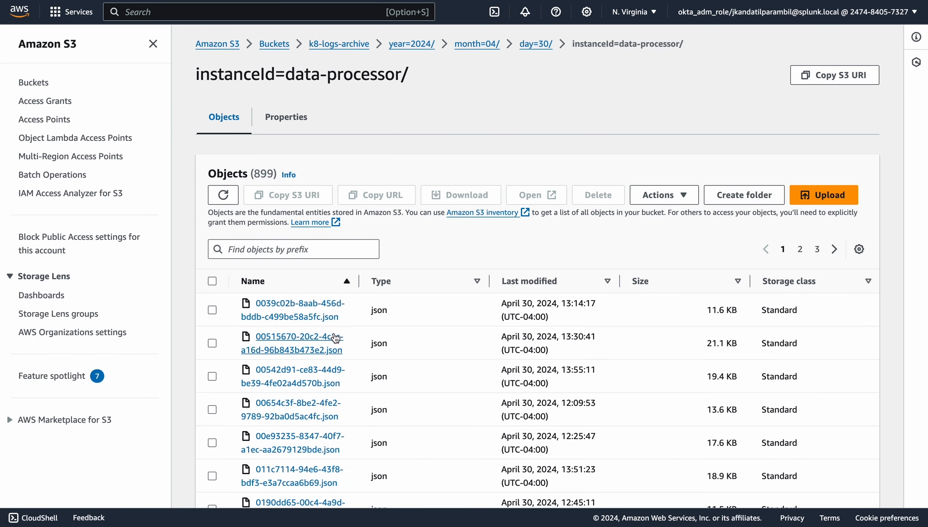
{"action": "scroll", "coordinate": [334, 332], "scroll_direction": "down", "scroll_amount": 4}
{"action": "scroll", "coordinate": [335, 333], "scroll_direction": "down", "scroll_amount": 2}
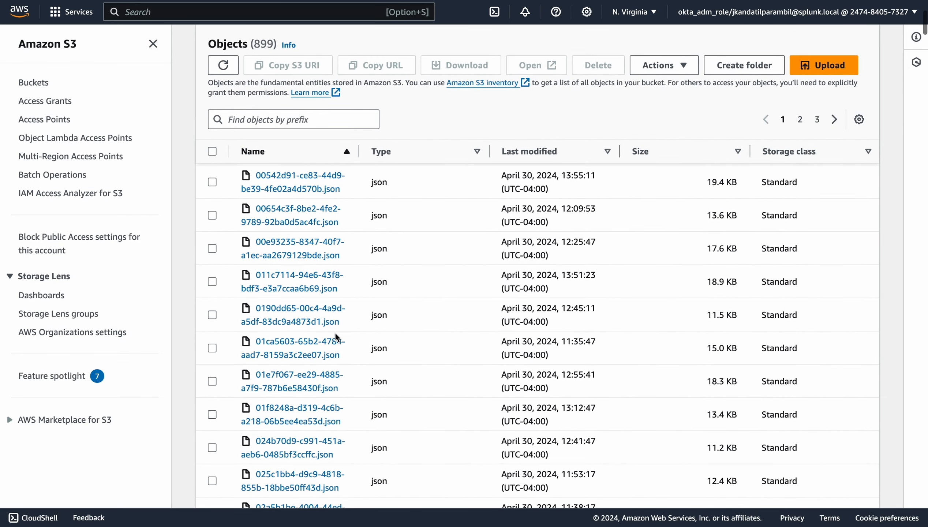
{"action": "scroll", "coordinate": [335, 333], "scroll_direction": "down", "scroll_amount": 1}
{"action": "scroll", "coordinate": [335, 332], "scroll_direction": "up", "scroll_amount": 1}
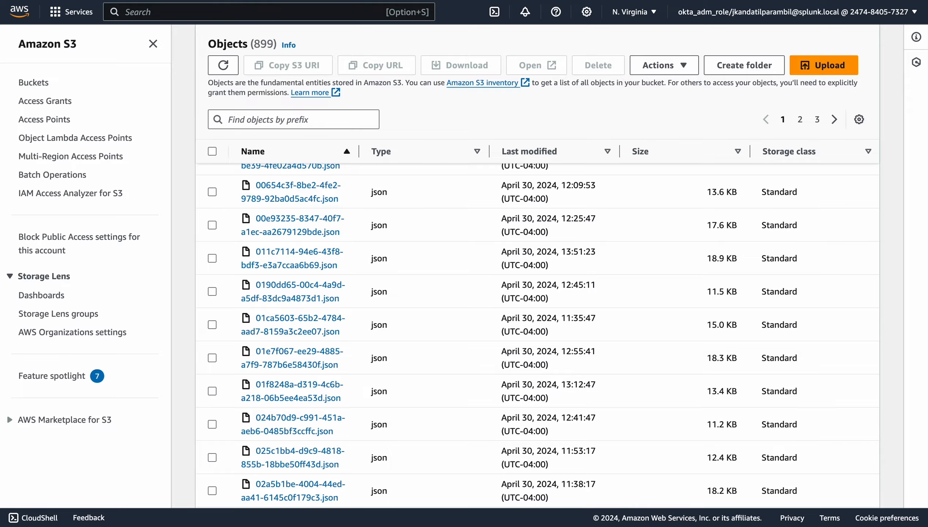
Switch to Splunk Cloud Search, run "| sdselect * from federated:k8_archive_logs_s3" over the last 30 minutes, and review the returned audit events
{"action": "left_click", "coordinate": [332, 0]}
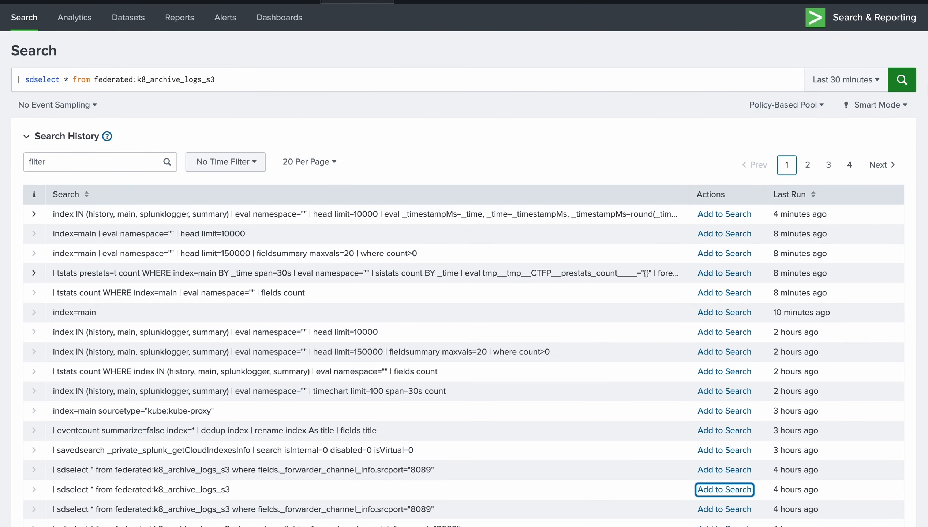
{"action": "left_click", "coordinate": [903, 80]}
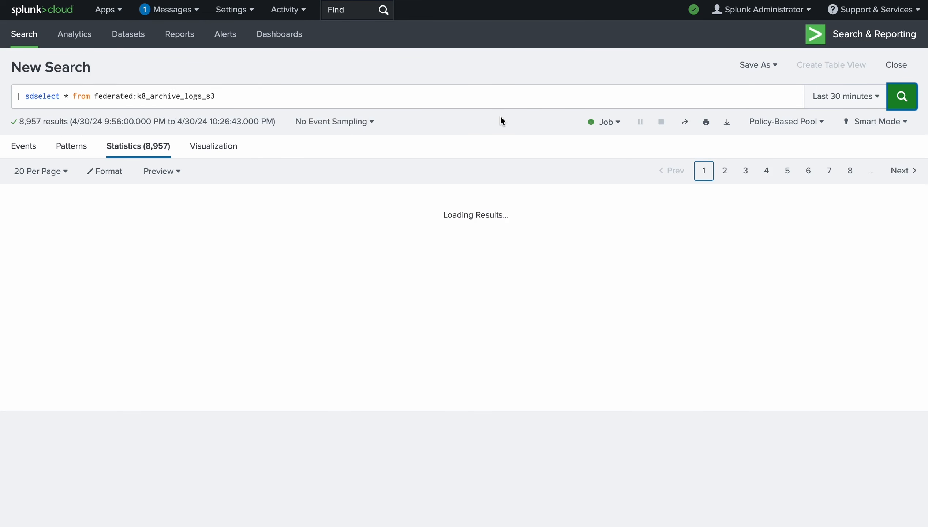
{"action": "scroll", "coordinate": [616, 293], "scroll_direction": "down", "scroll_amount": 2}
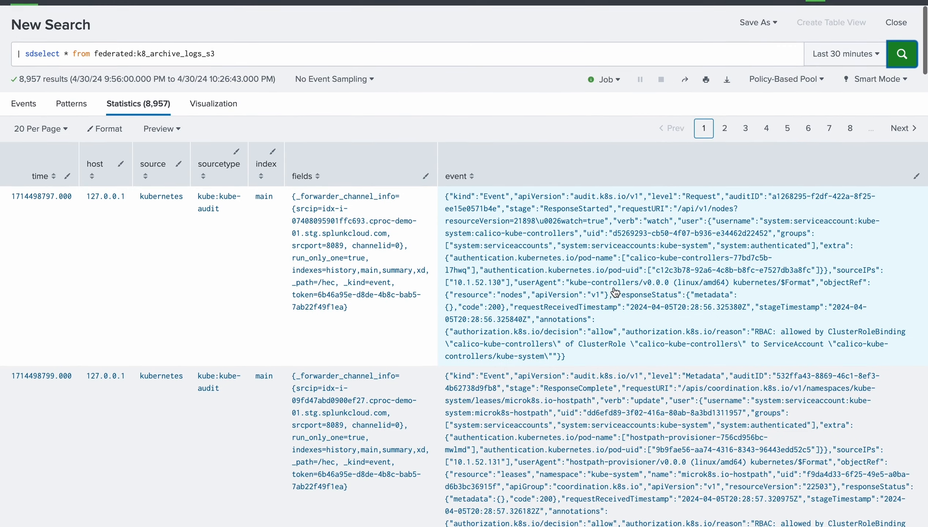
{"action": "scroll", "coordinate": [615, 292], "scroll_direction": "down", "scroll_amount": 4}
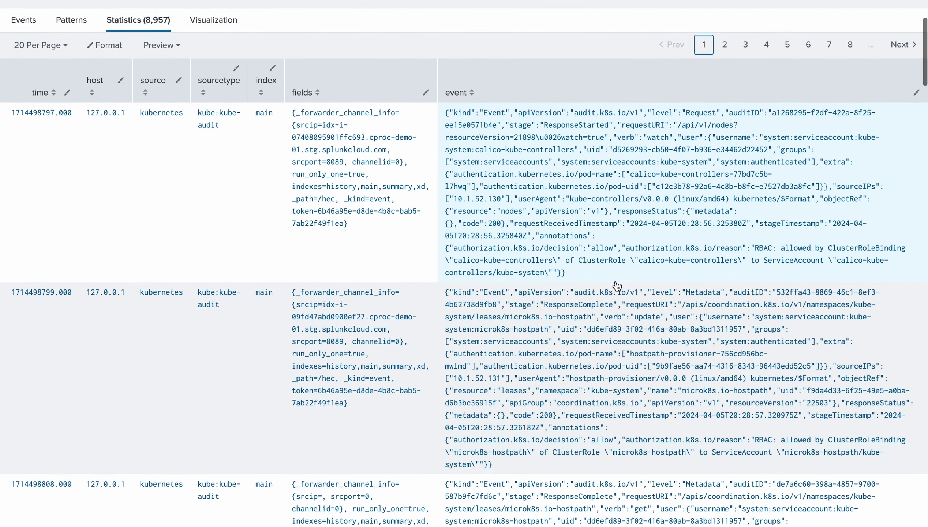
{"action": "scroll", "coordinate": [618, 286], "scroll_direction": "down", "scroll_amount": 5}
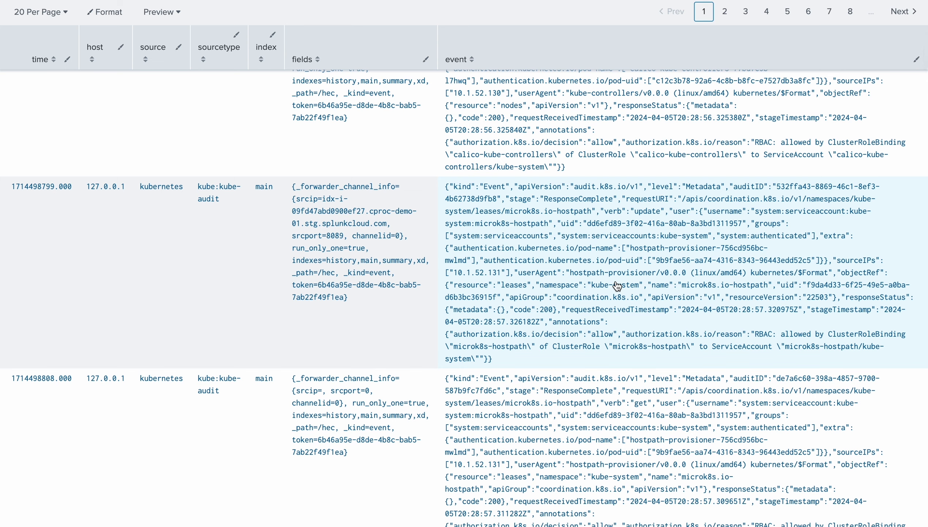